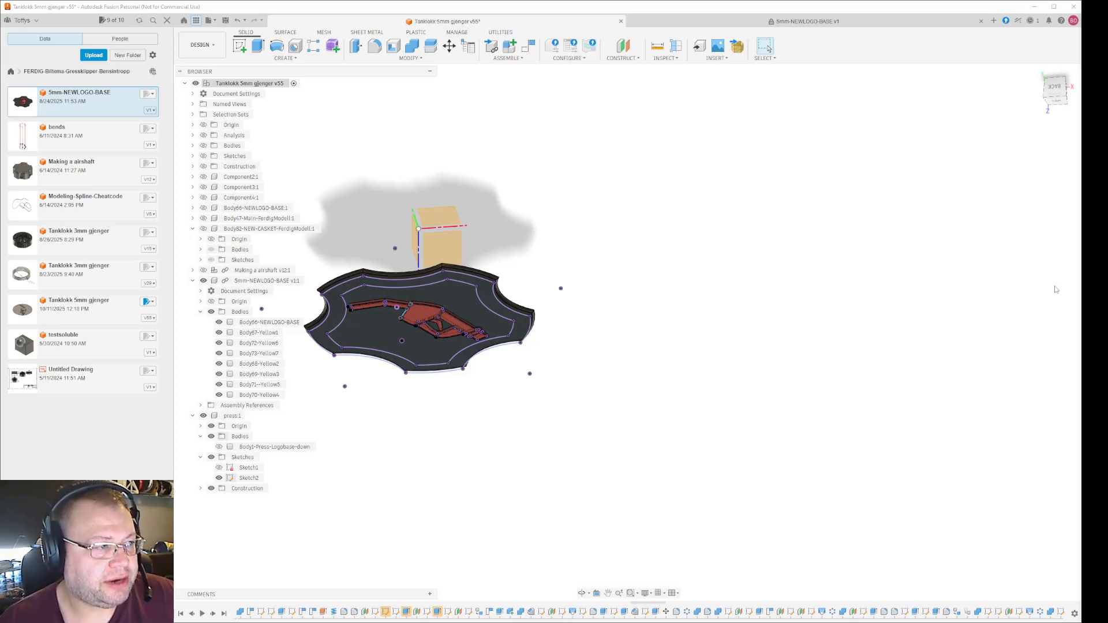
click(260, 281)
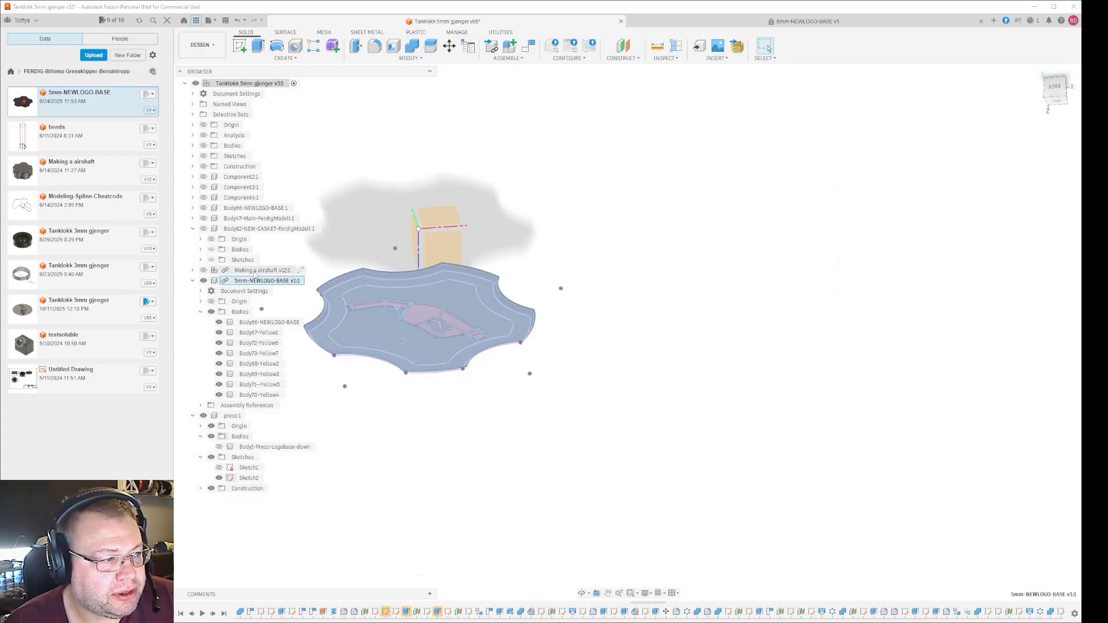
click(255, 271)
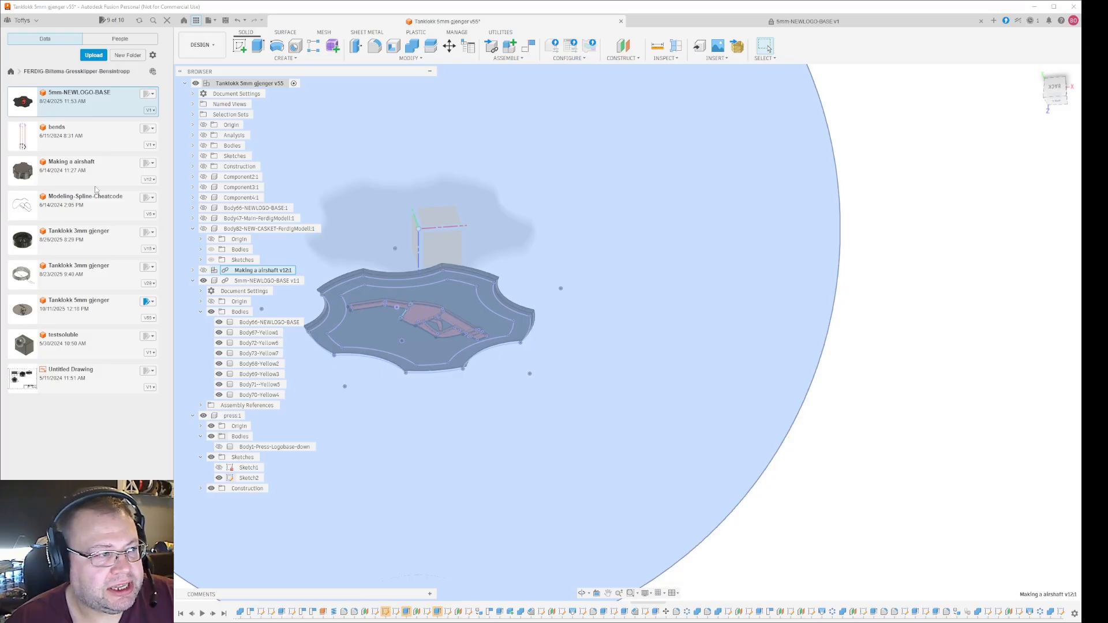
click(914, 425)
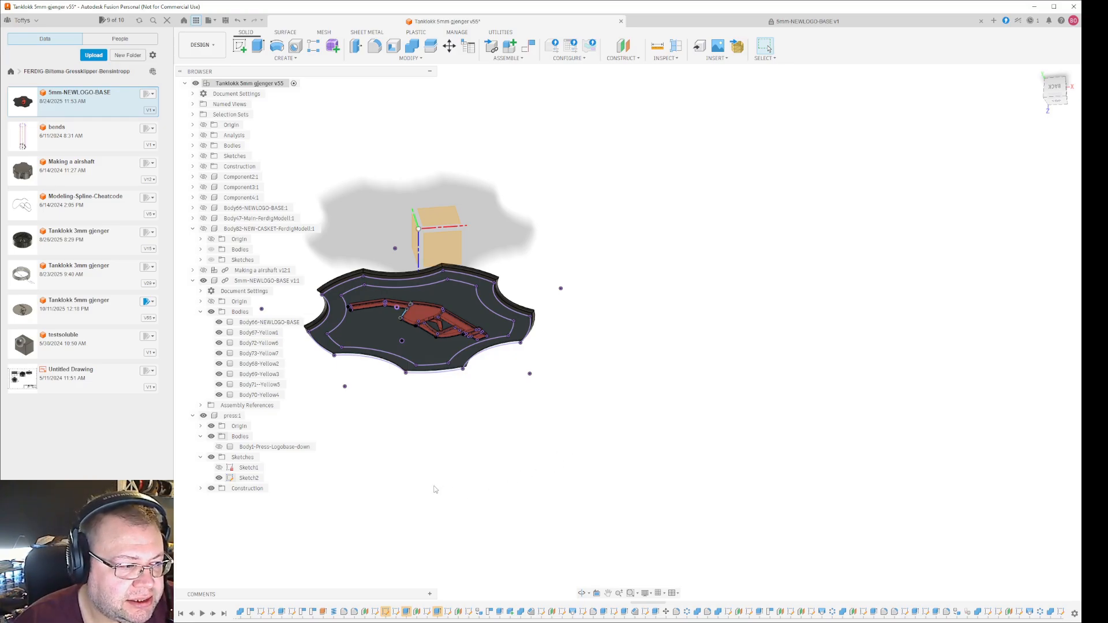
Hide Sketch2 of the press component so only the logo base bodies are displayed.
middle_drag(408, 464, 542, 468)
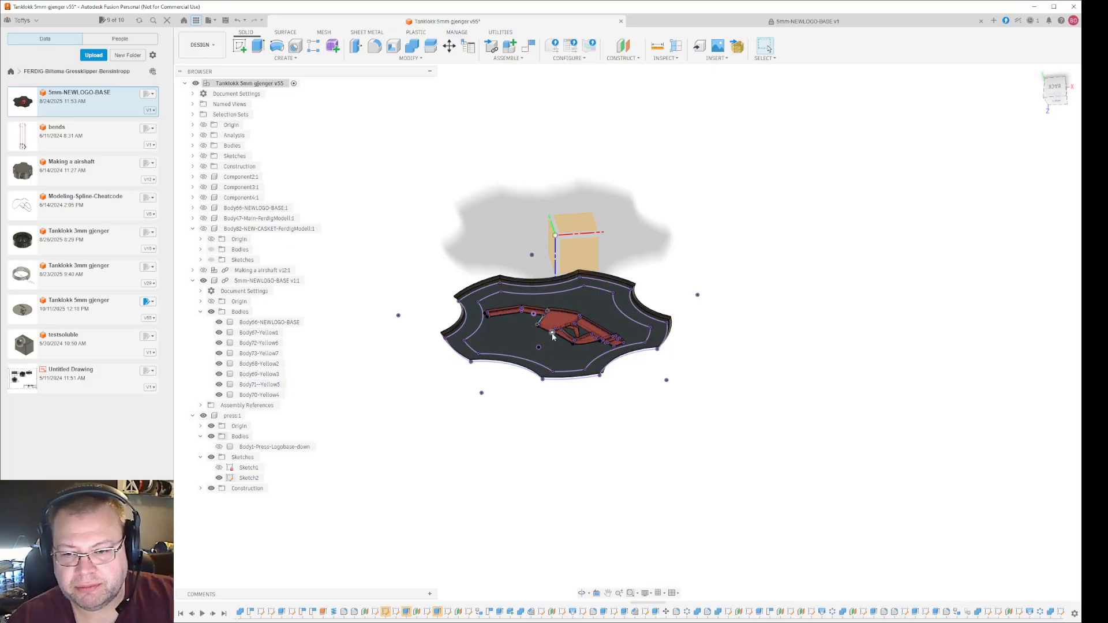
click(219, 478)
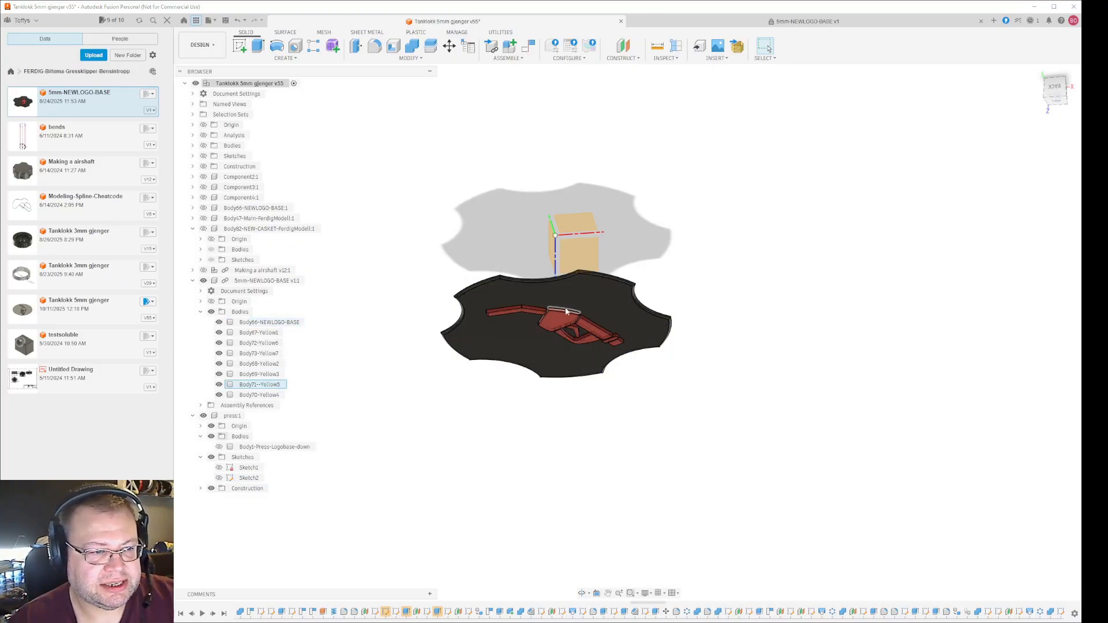
scroll(566, 316, up, 8)
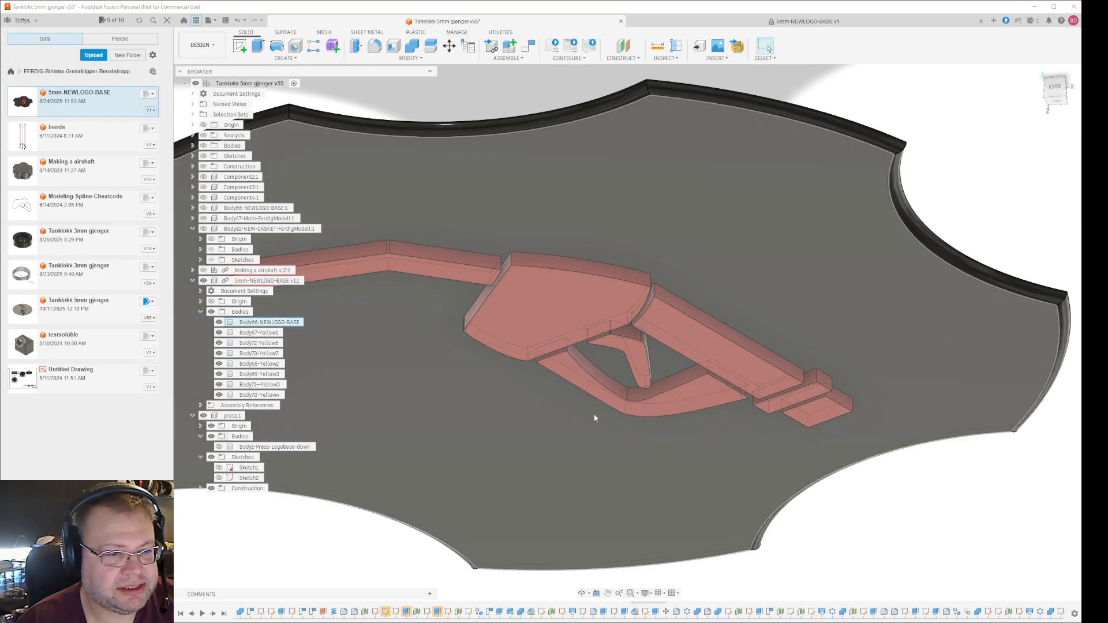
scroll(594, 416, down, 5)
Try a shaded visual style without edges on the logo model, then restore the style with edges.
click(645, 593)
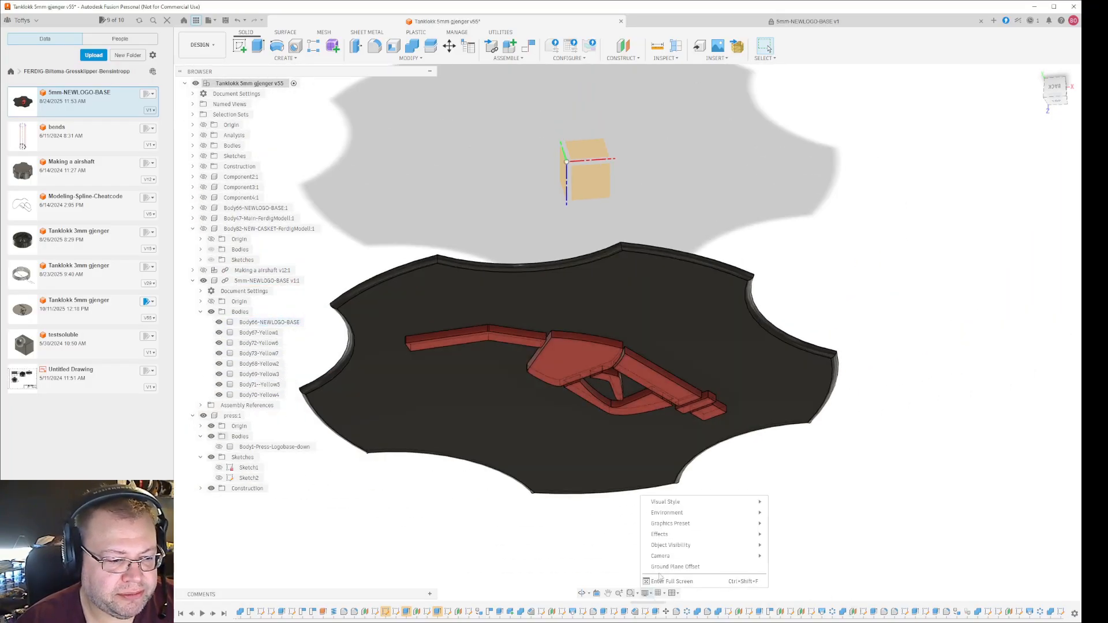
click(795, 503)
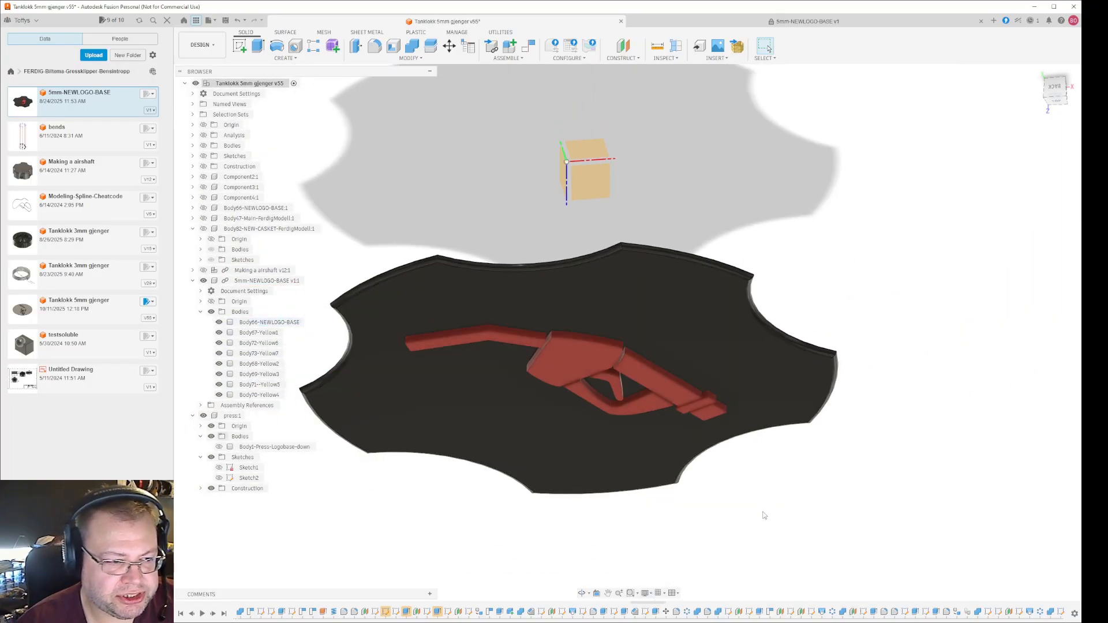
click(658, 381)
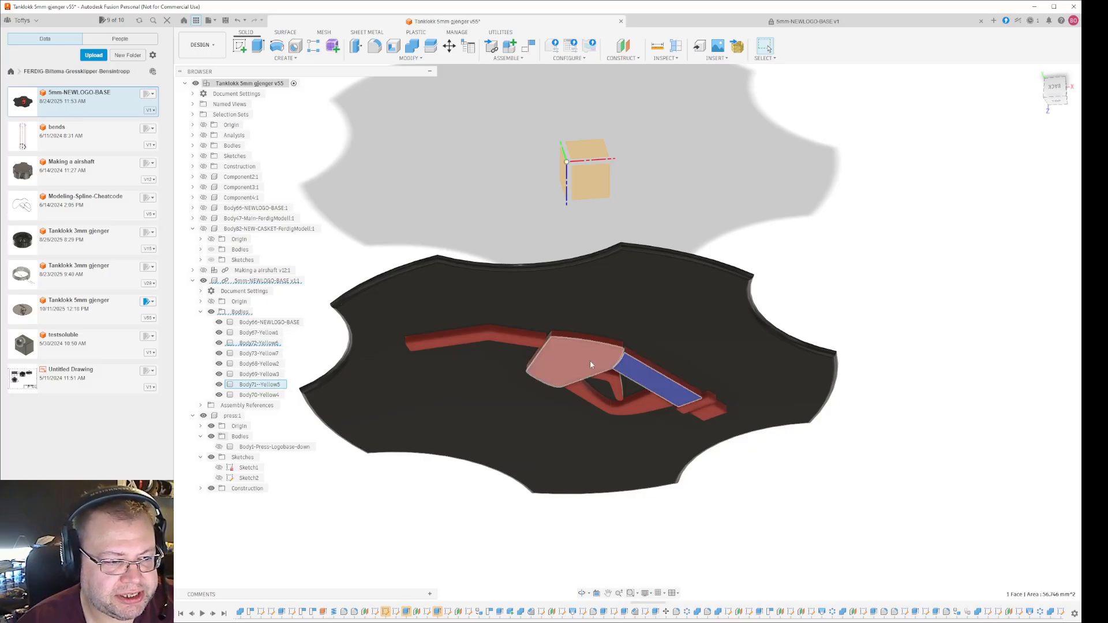
click(479, 339)
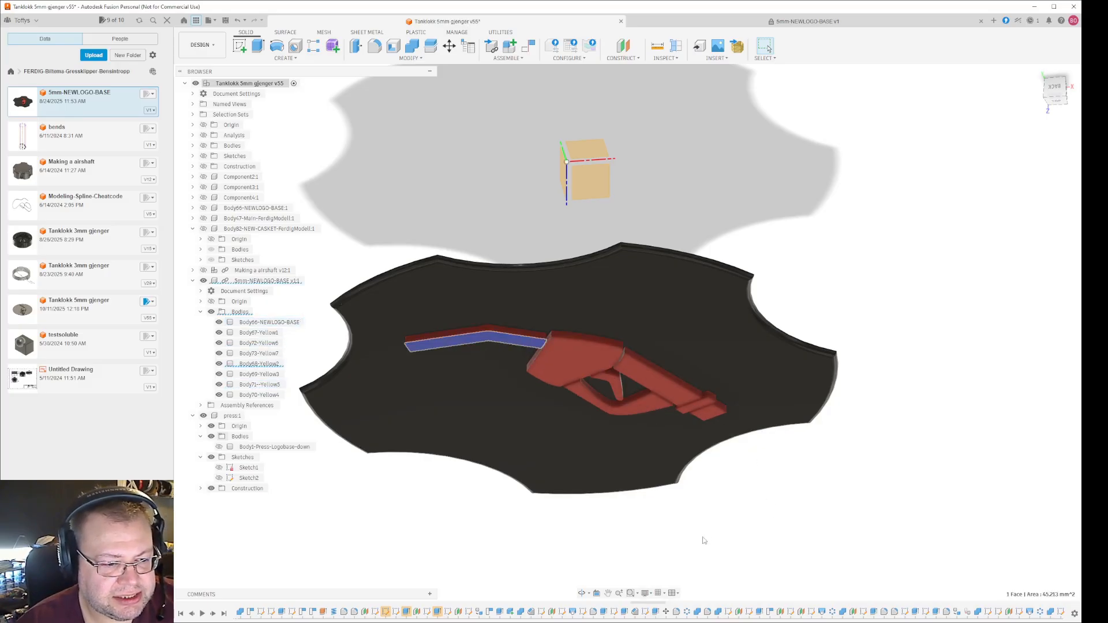
click(644, 594)
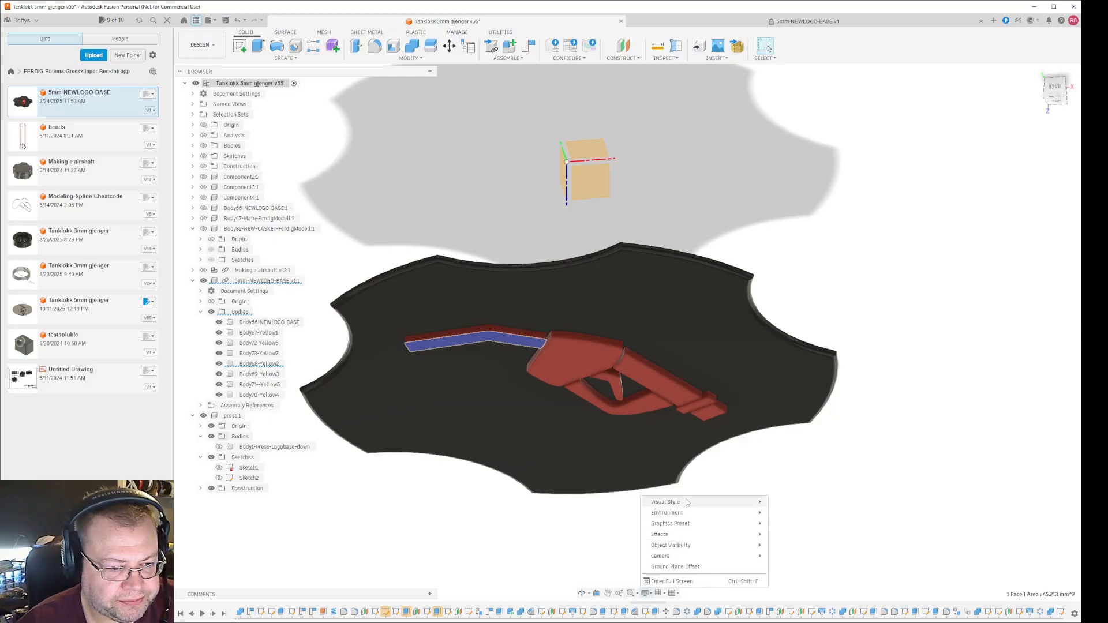
click(837, 523)
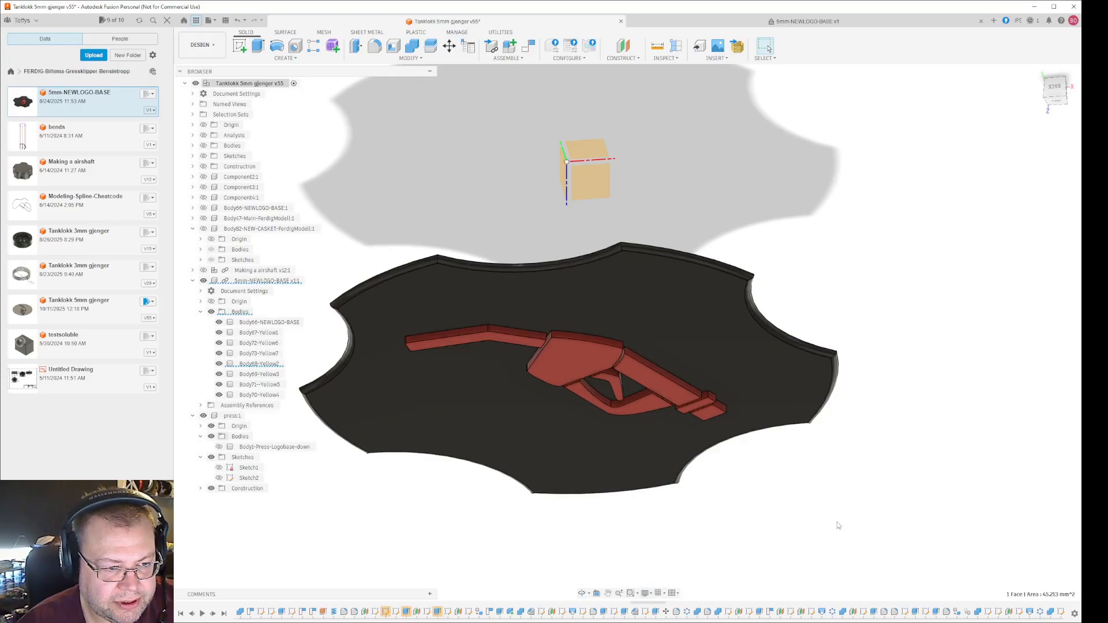
Examine the linked 5mm-NEWLOGO-BASE and press components and locate the logo base's insertion in the design history.
middle_drag(767, 482, 883, 492)
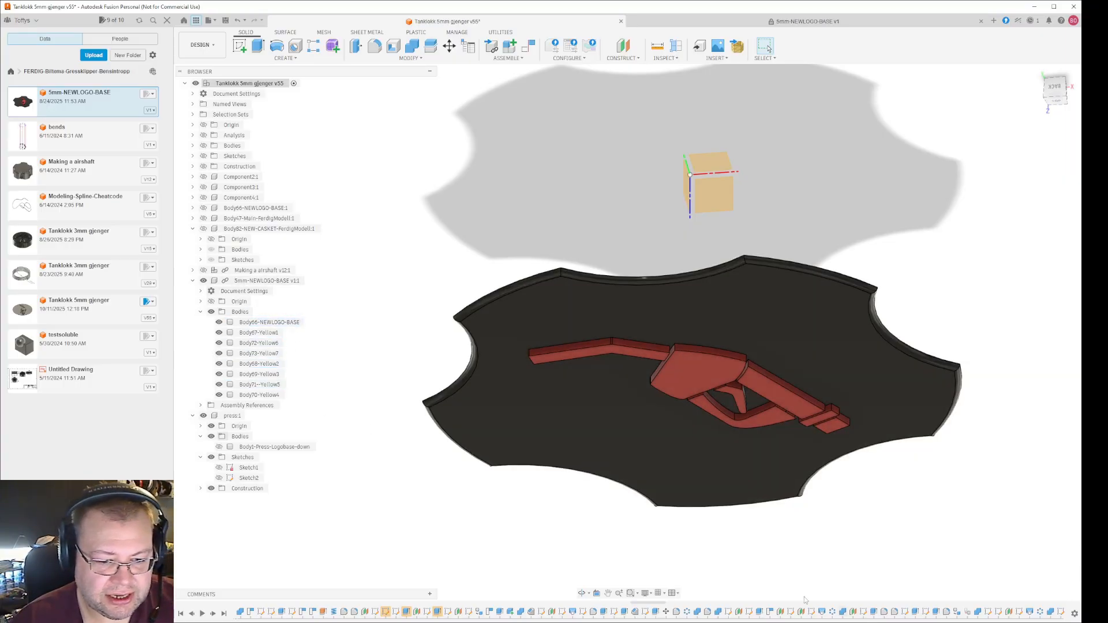
scroll(714, 618, down, 5)
scroll(714, 618, down, 10)
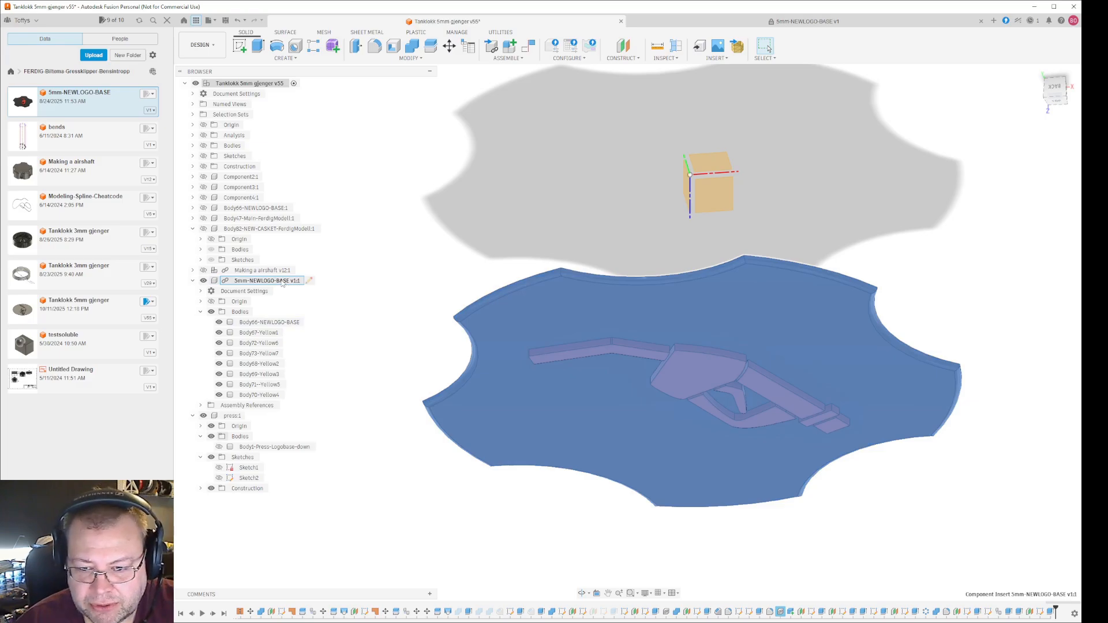
click(284, 282)
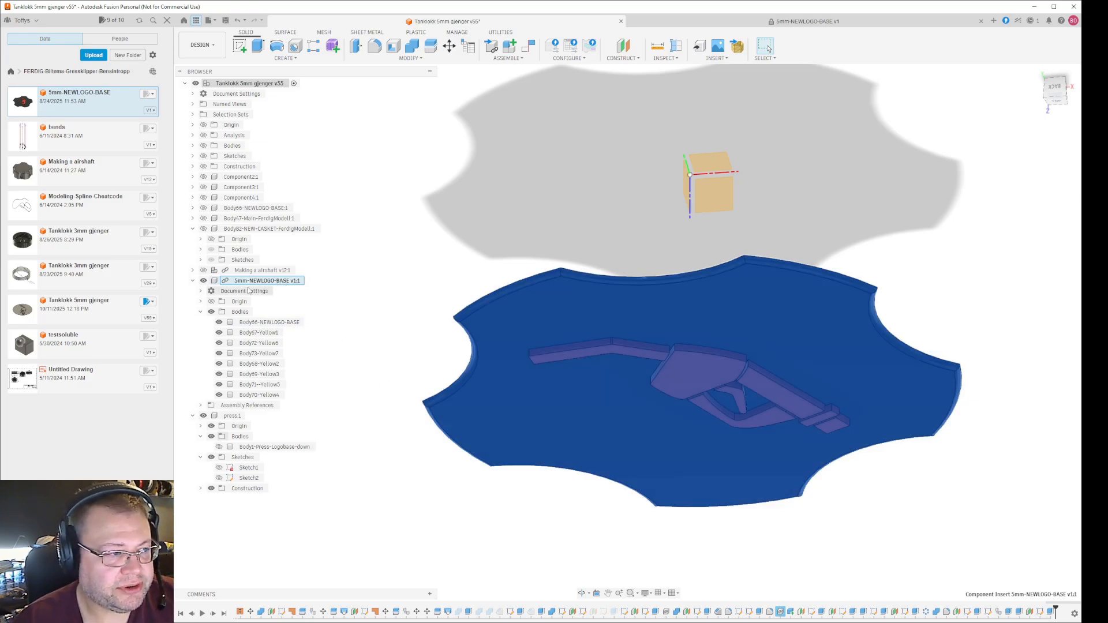
click(193, 281)
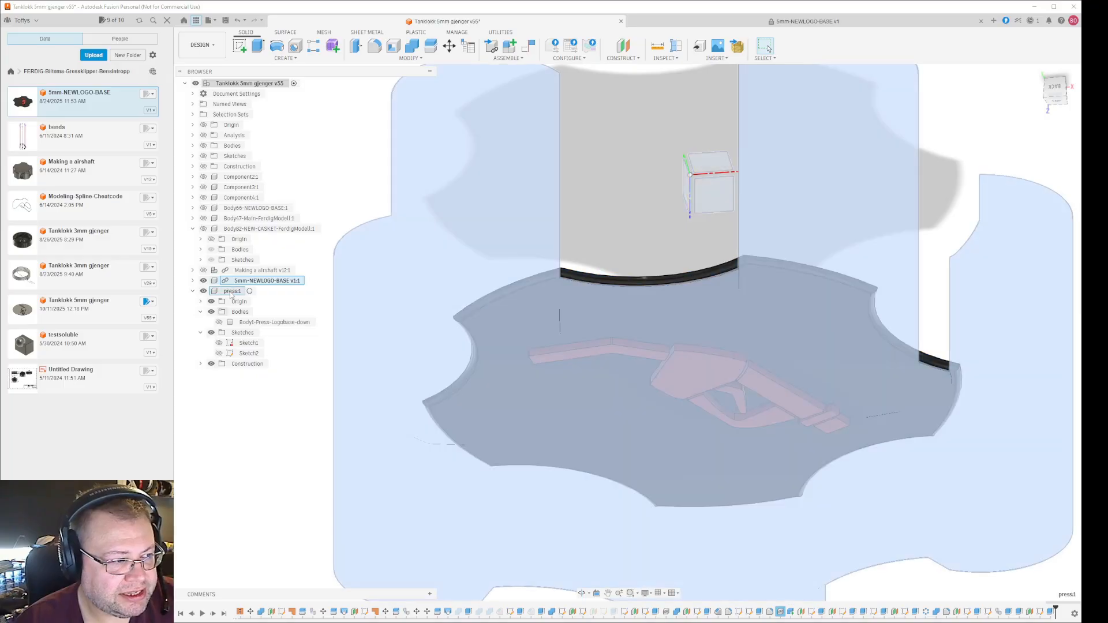
click(231, 292)
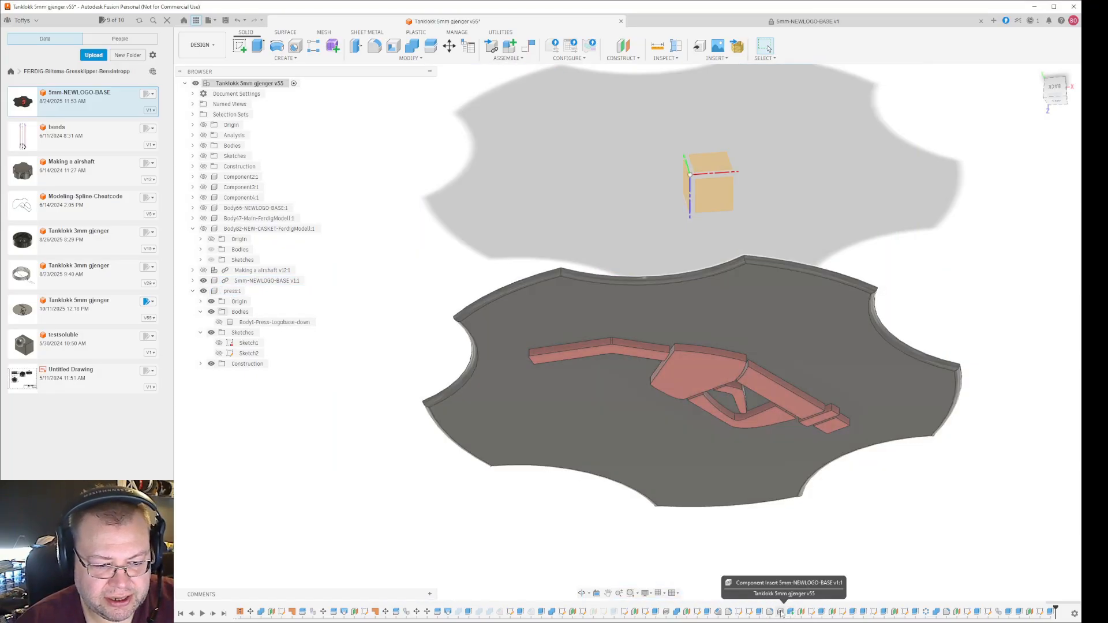
click(781, 611)
click(790, 612)
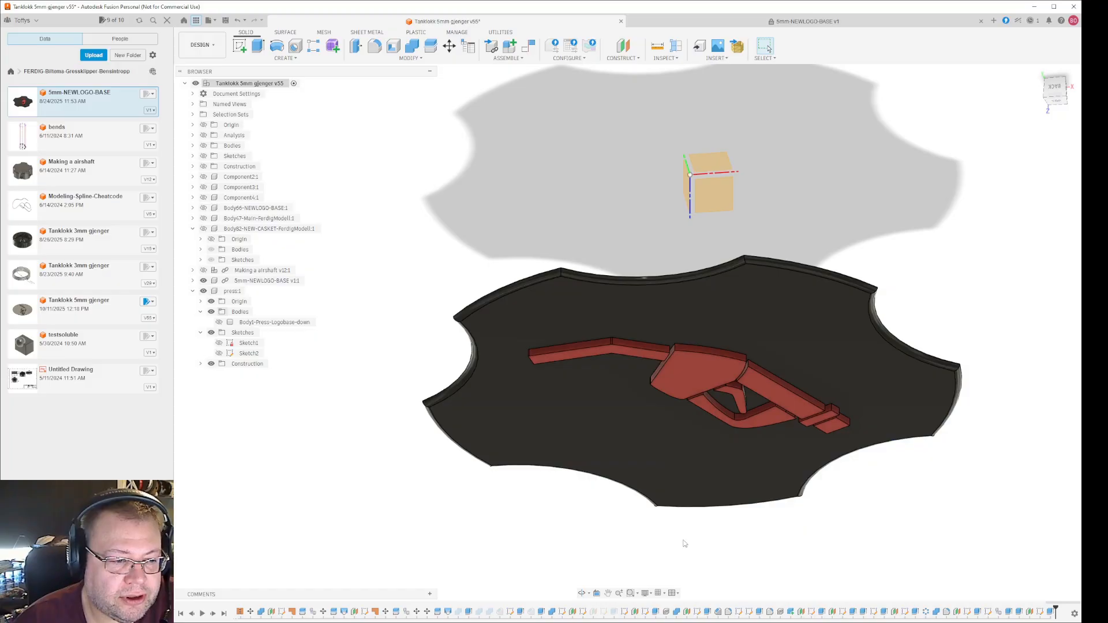
Show Sketch2 of the press component and open it for editing with the logo base in an angled view.
click(219, 354)
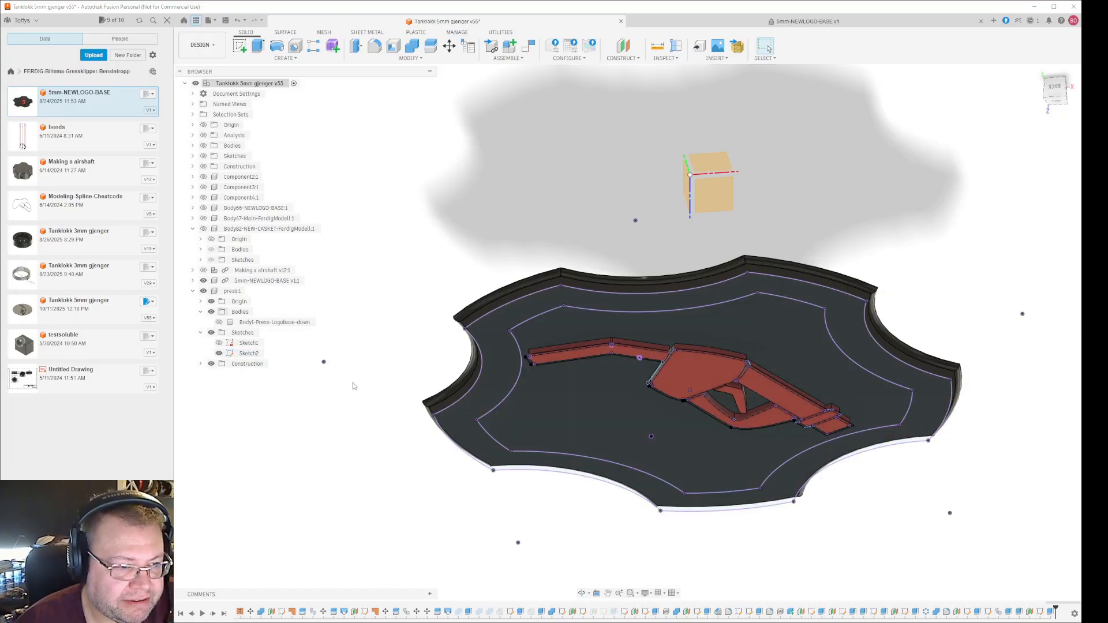
right_click(256, 355)
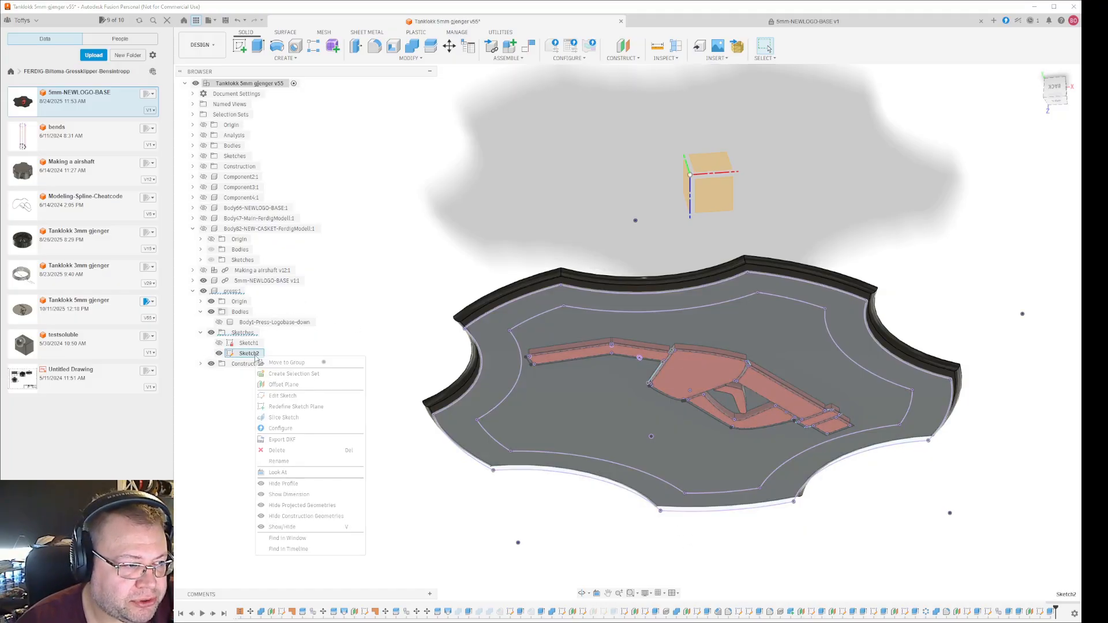
click(298, 396)
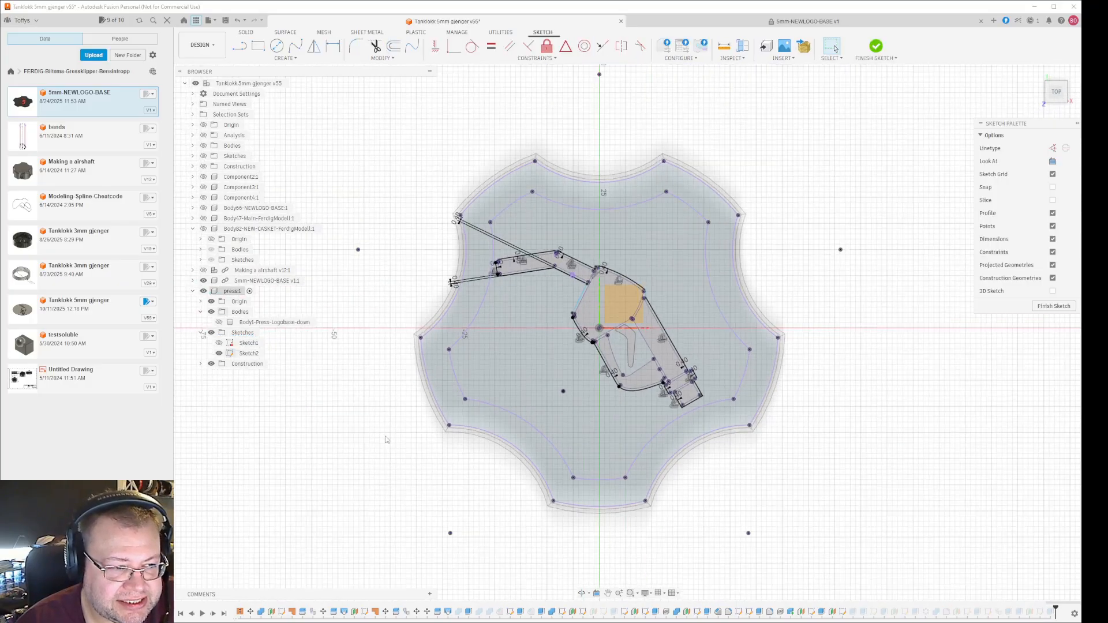
mouse_move(392, 444)
shift+middle_down()
mouse_move(396, 493)
mouse_move(507, 461)
shift+middle_up()
scroll(449, 442, down, 3)
scroll(519, 340, up, 7)
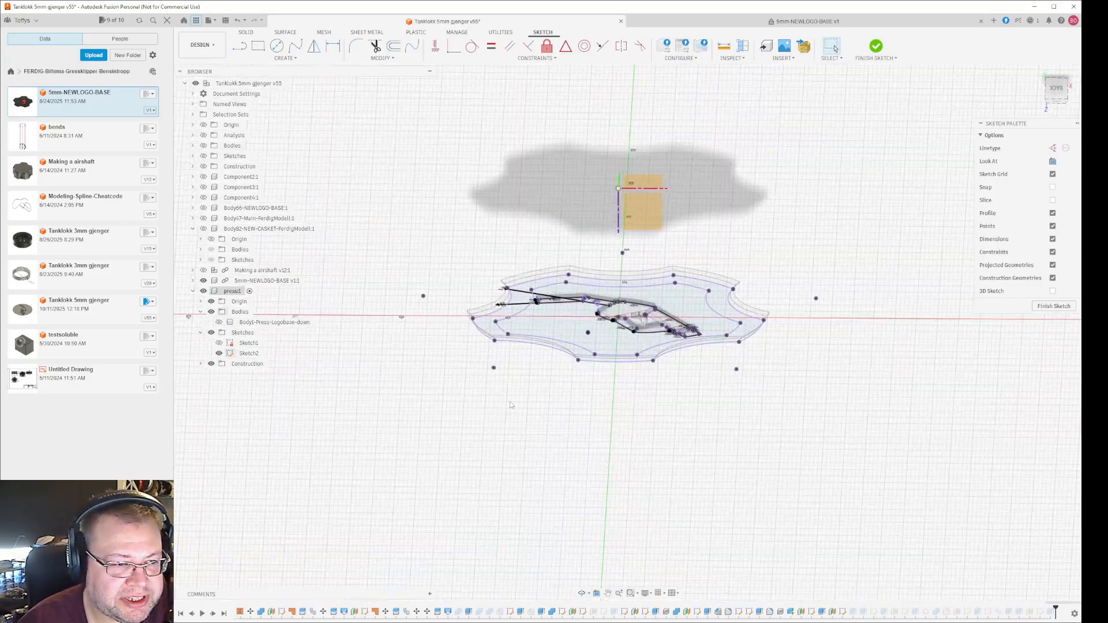
mouse_move(597, 392)
middle_down()
mouse_move(573, 395)
mouse_move(546, 464)
middle_up()
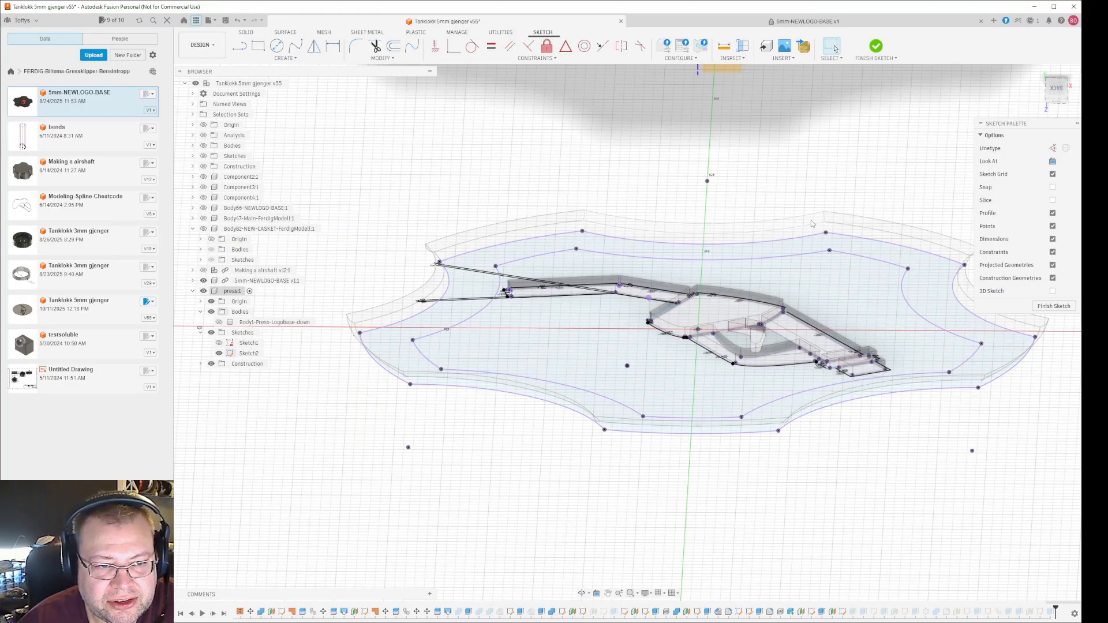
mouse_move(794, 366)
middle_down()
mouse_move(775, 366)
mouse_move(770, 384)
middle_up()
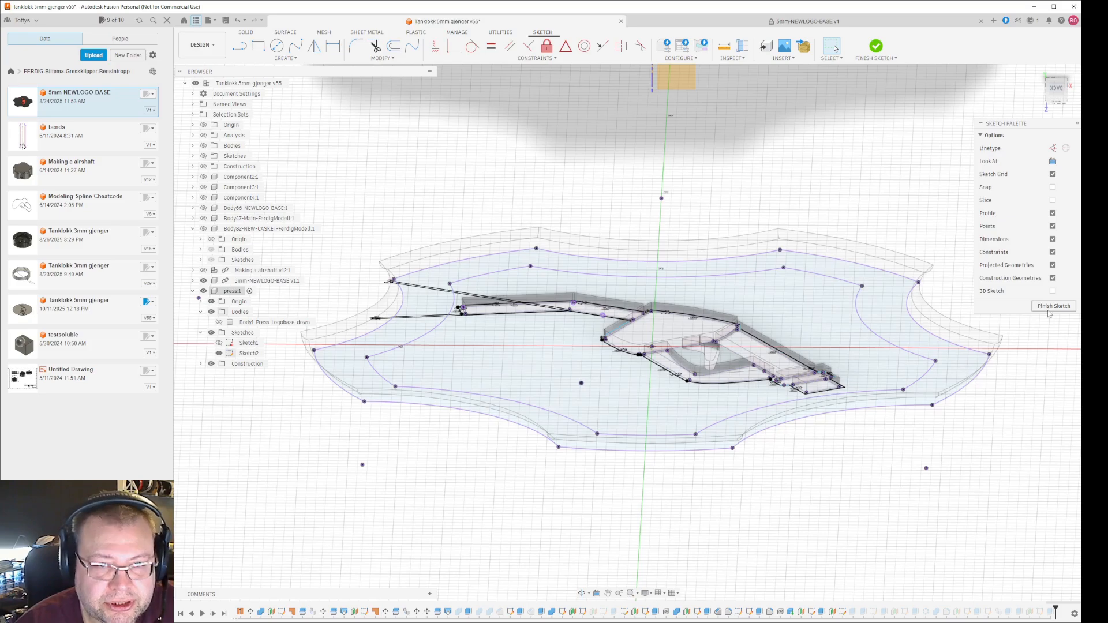
Open the program preferences and display the General preferences with their subcategories.
click(1074, 21)
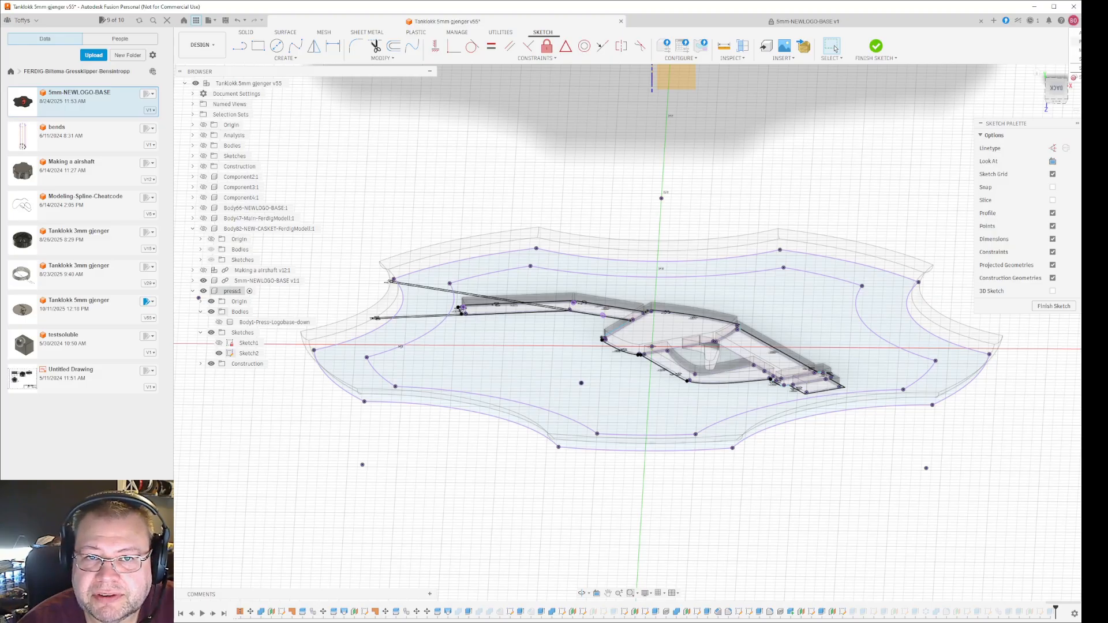
click(1080, 41)
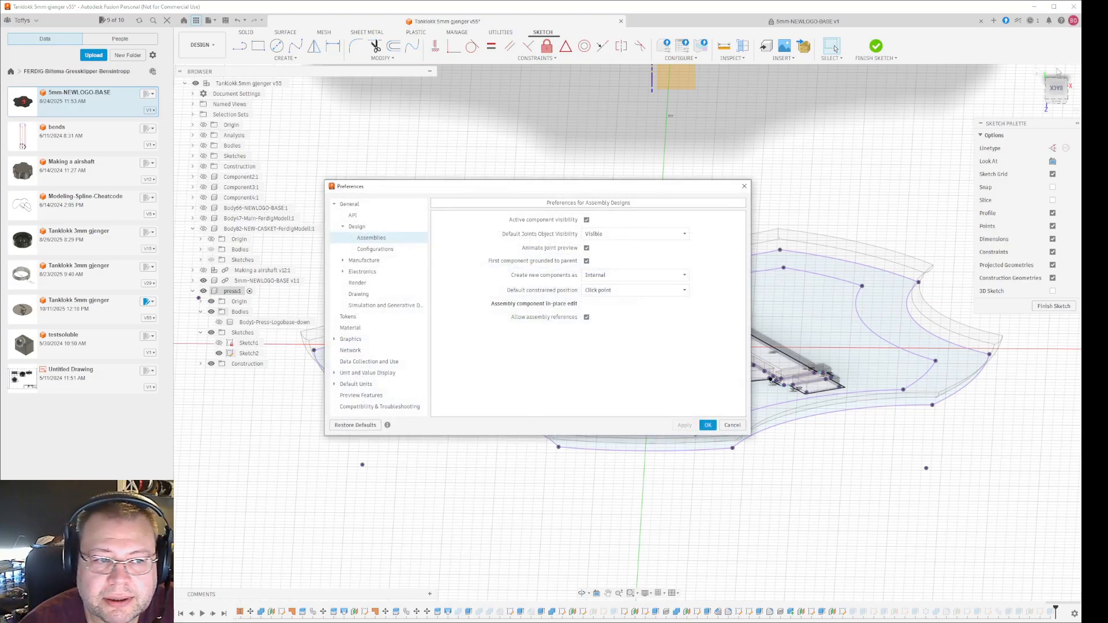
click(343, 227)
click(334, 204)
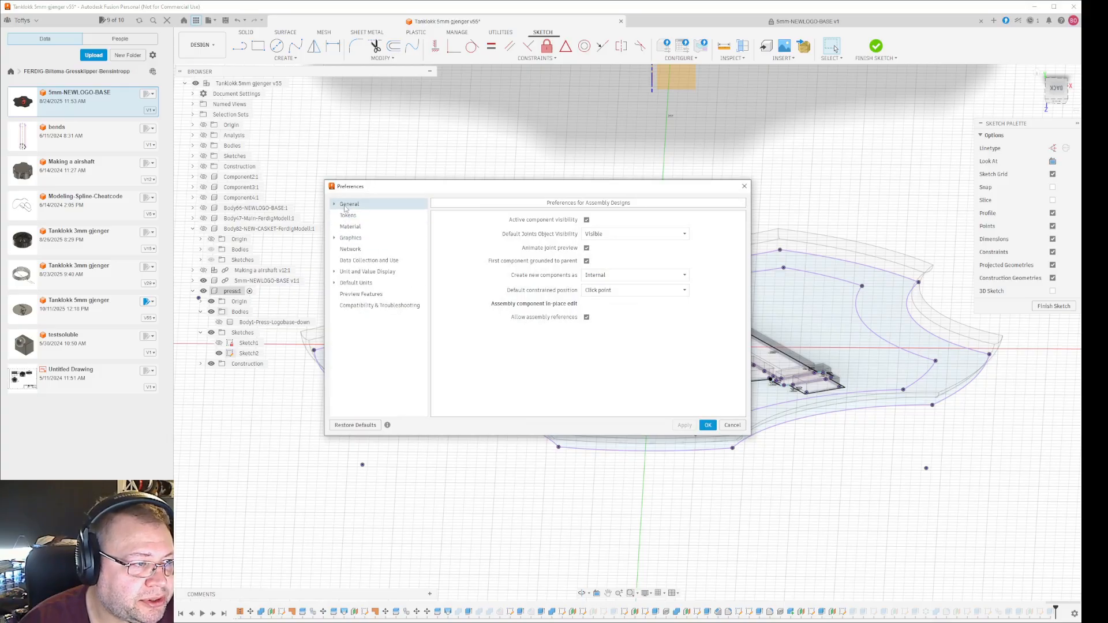
click(347, 206)
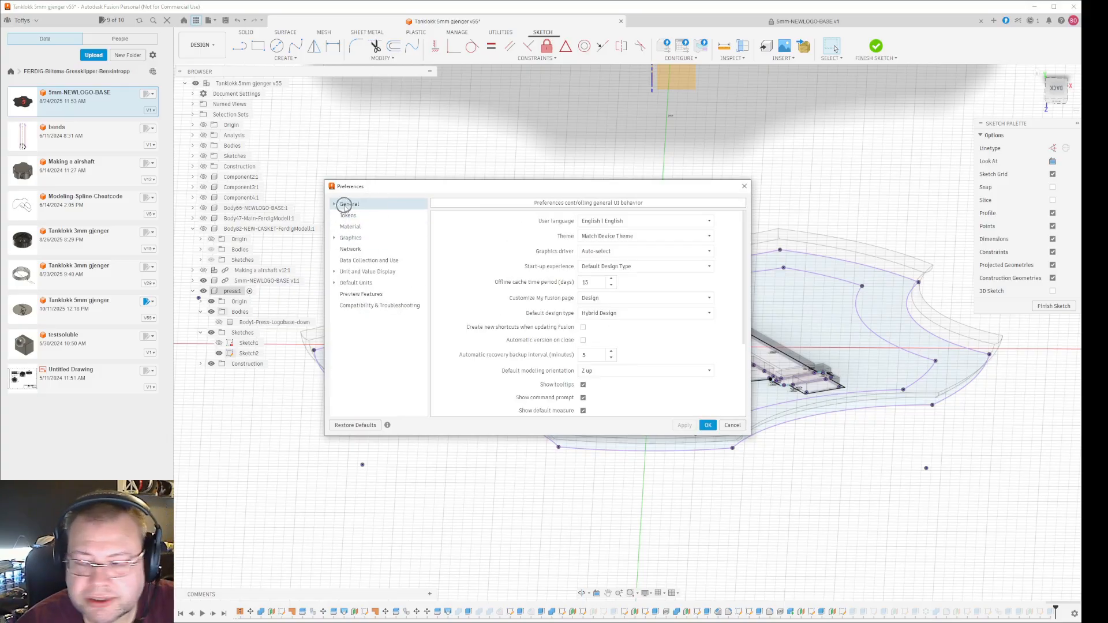
click(335, 205)
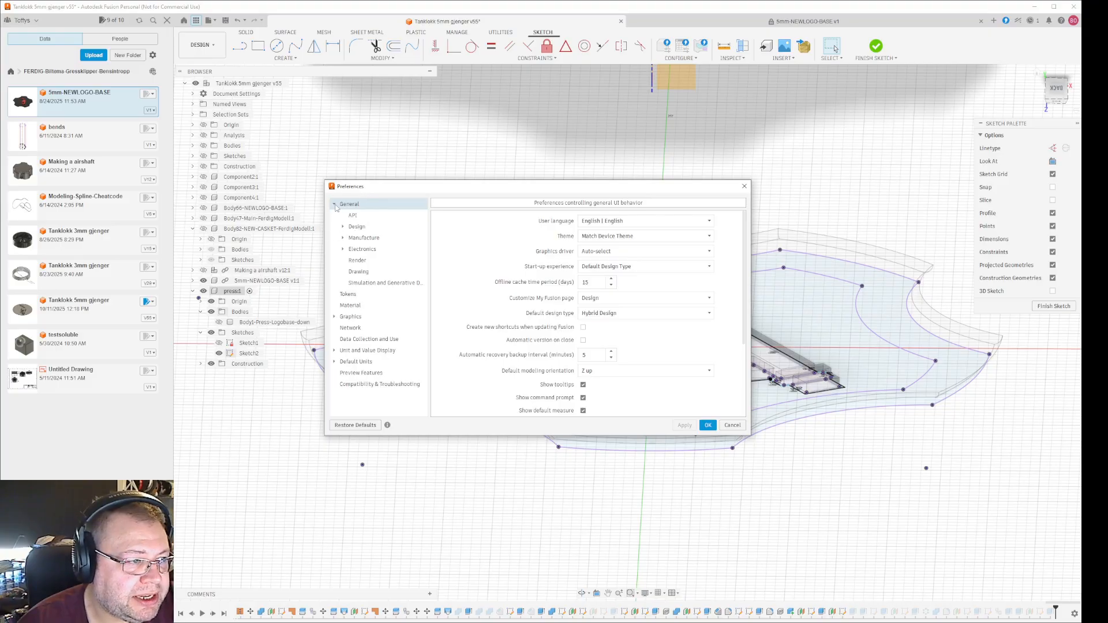
Go to the Assemblies preferences within the Design category.
click(355, 228)
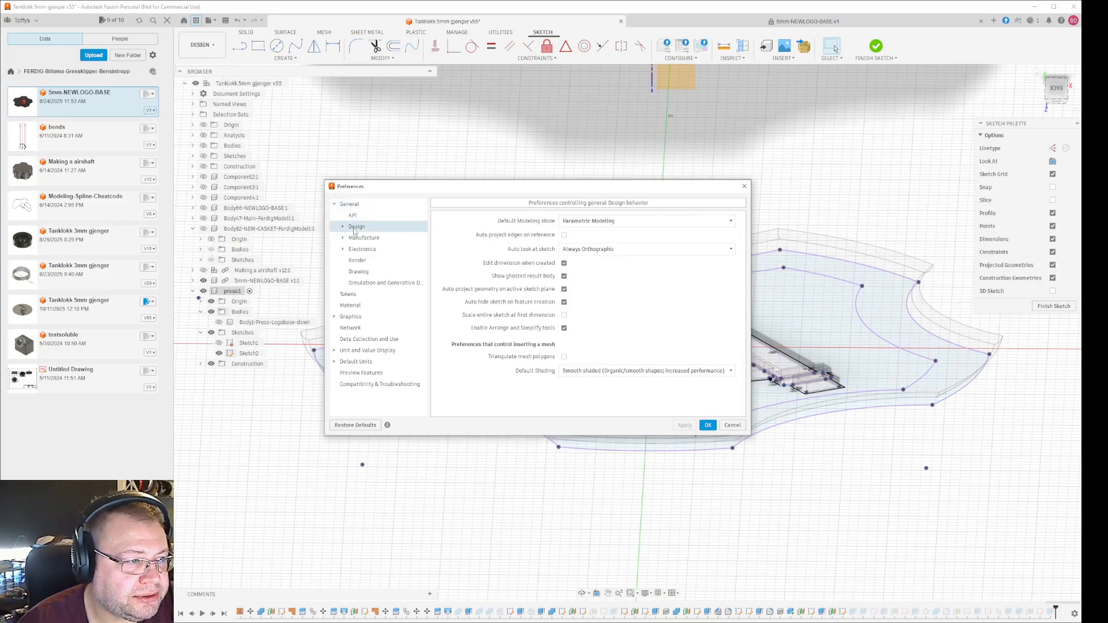
click(353, 228)
click(354, 229)
click(342, 227)
click(342, 227)
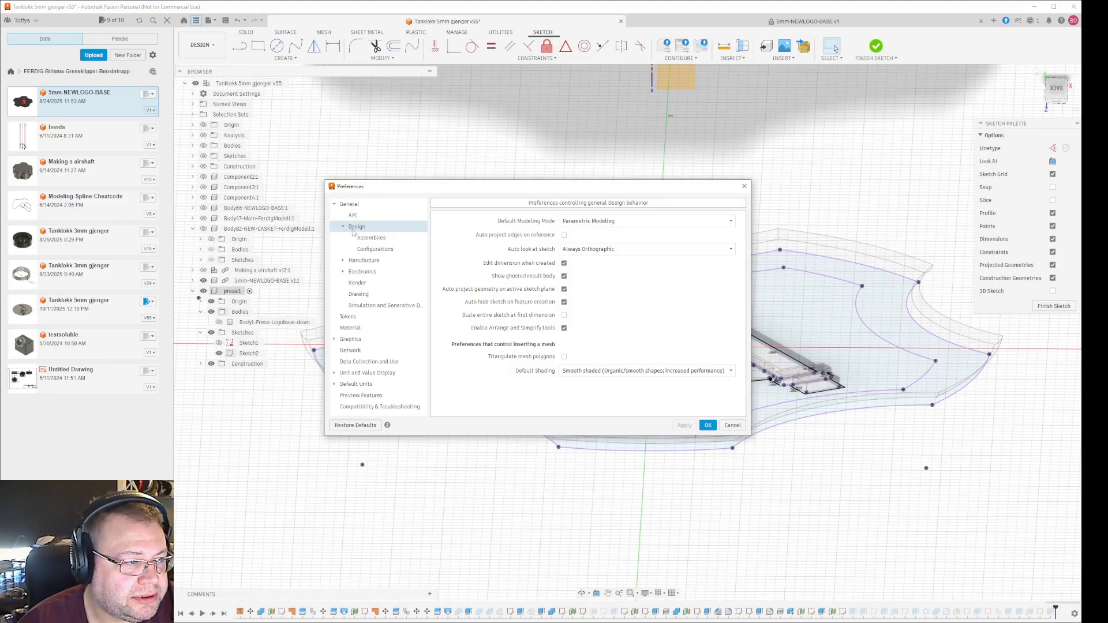
click(365, 240)
click(364, 240)
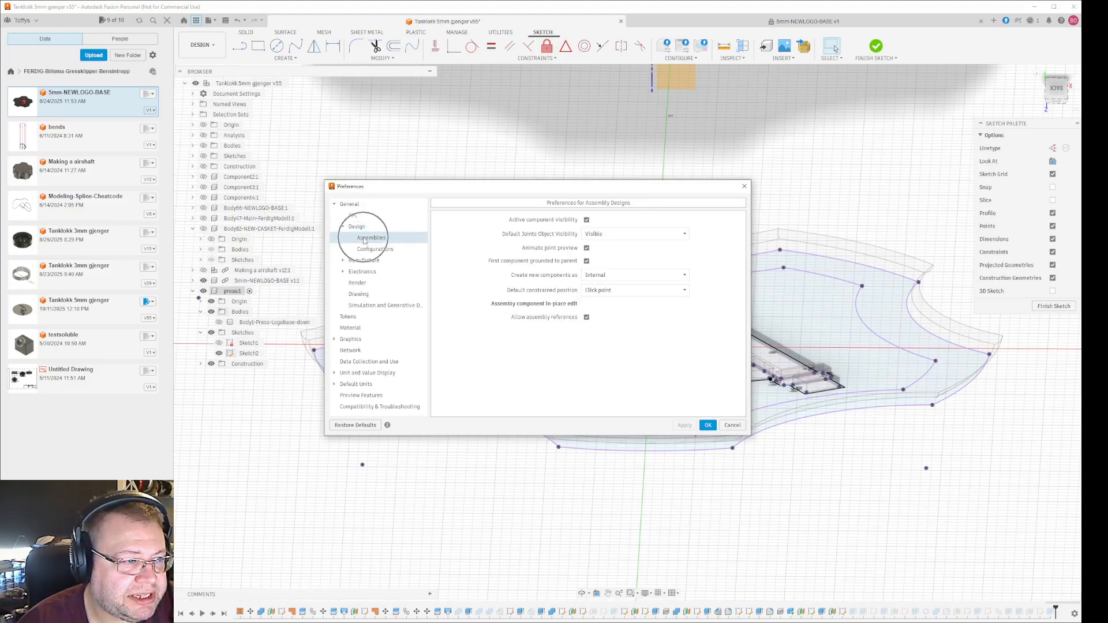
click(364, 240)
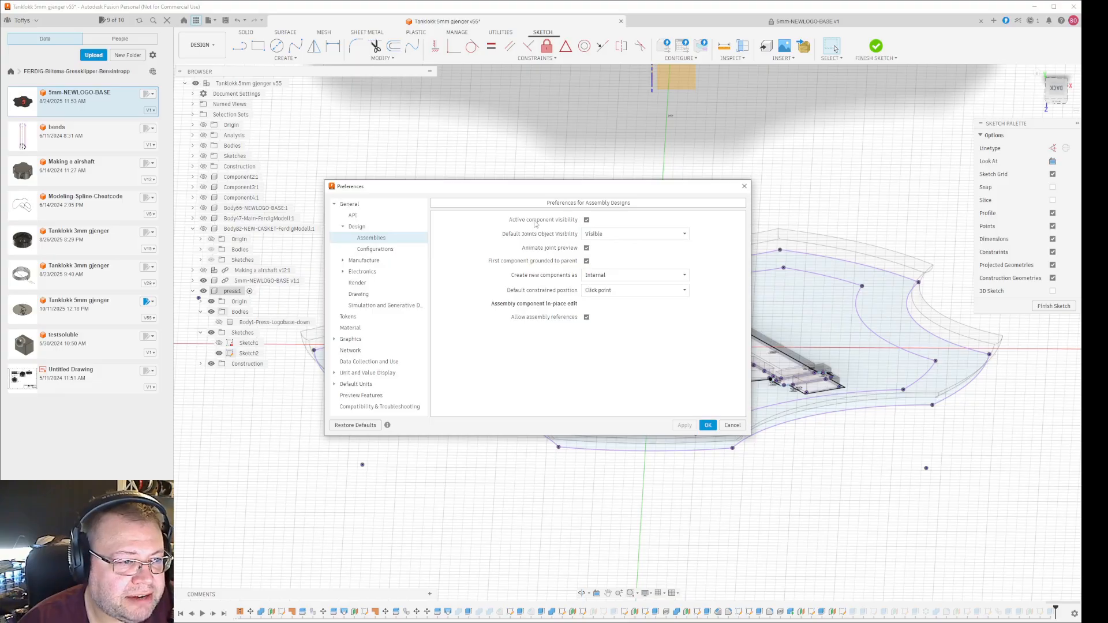
Turn off Active component visibility in the assembly preferences.
key(ctrl)
key(ctrl)
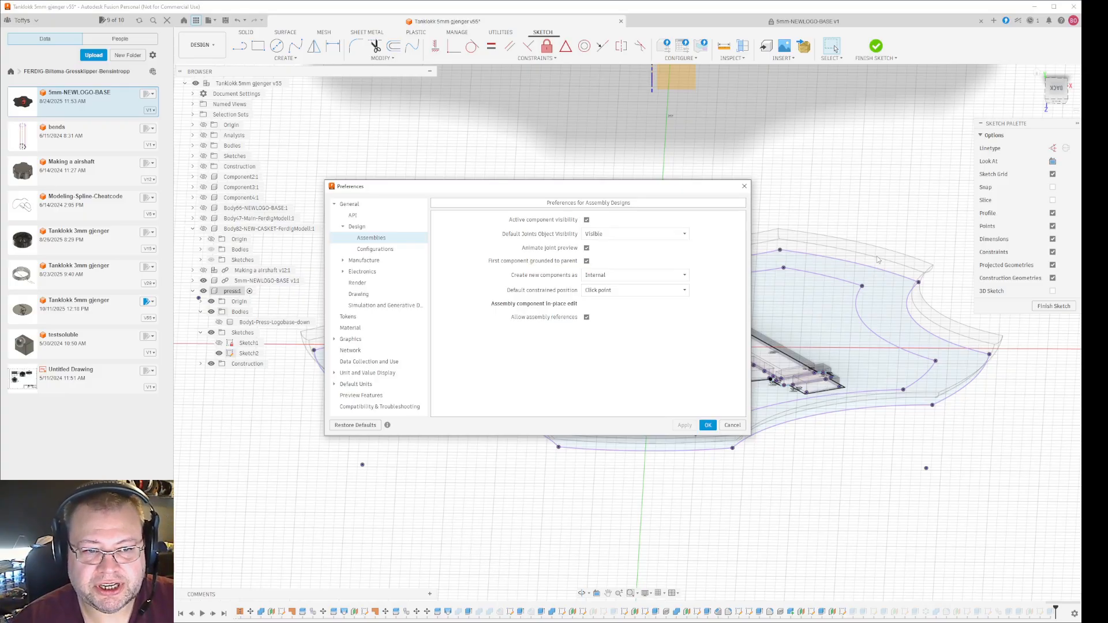
click(587, 220)
click(587, 221)
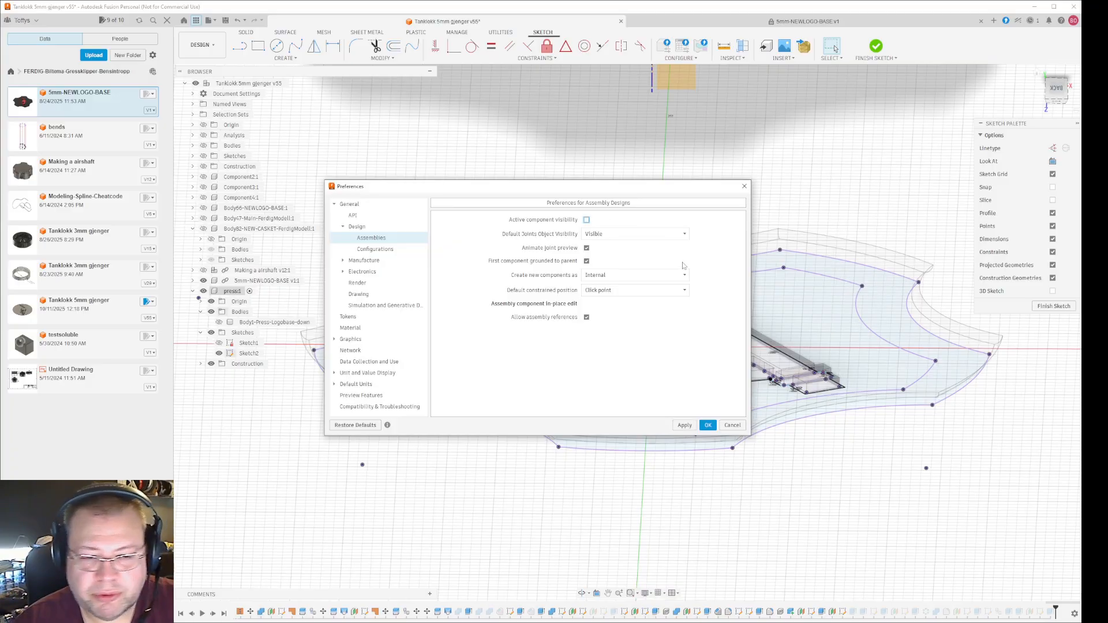
Apply the changed assembly preferences and close the preferences.
click(684, 426)
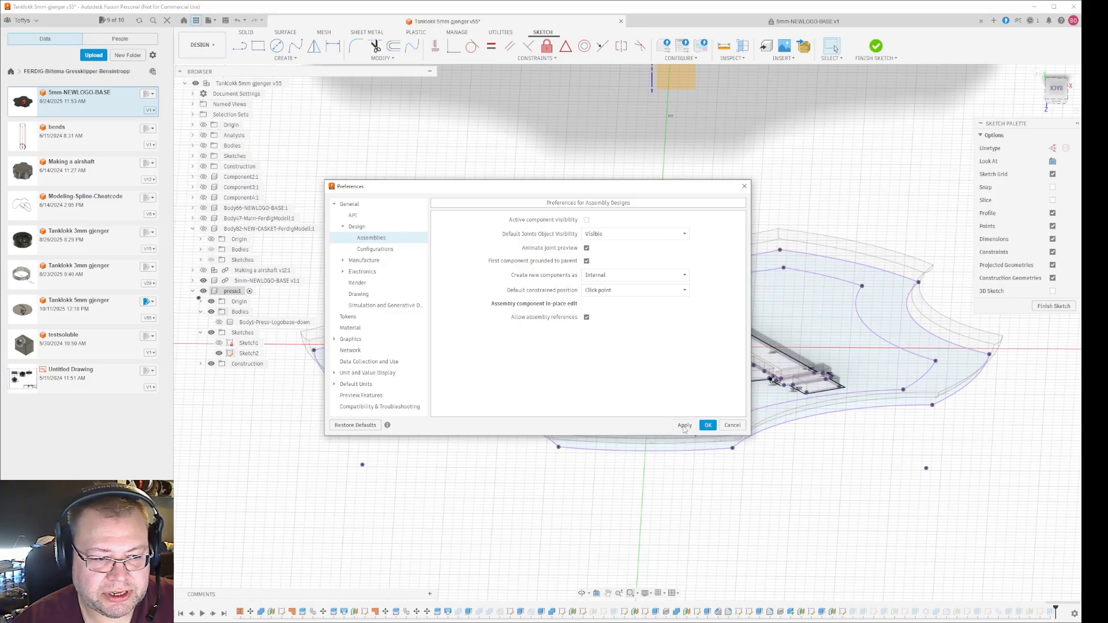
click(707, 425)
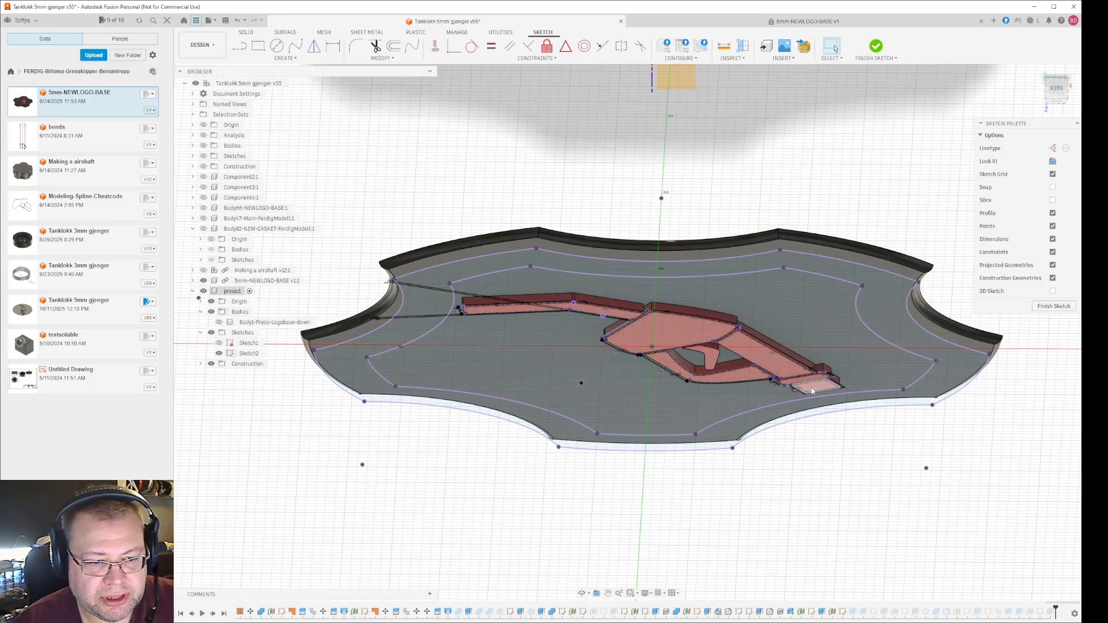
Project the small trigger-shaped face inside the logo's opening into the open sketch as linked construction geometry.
click(711, 362)
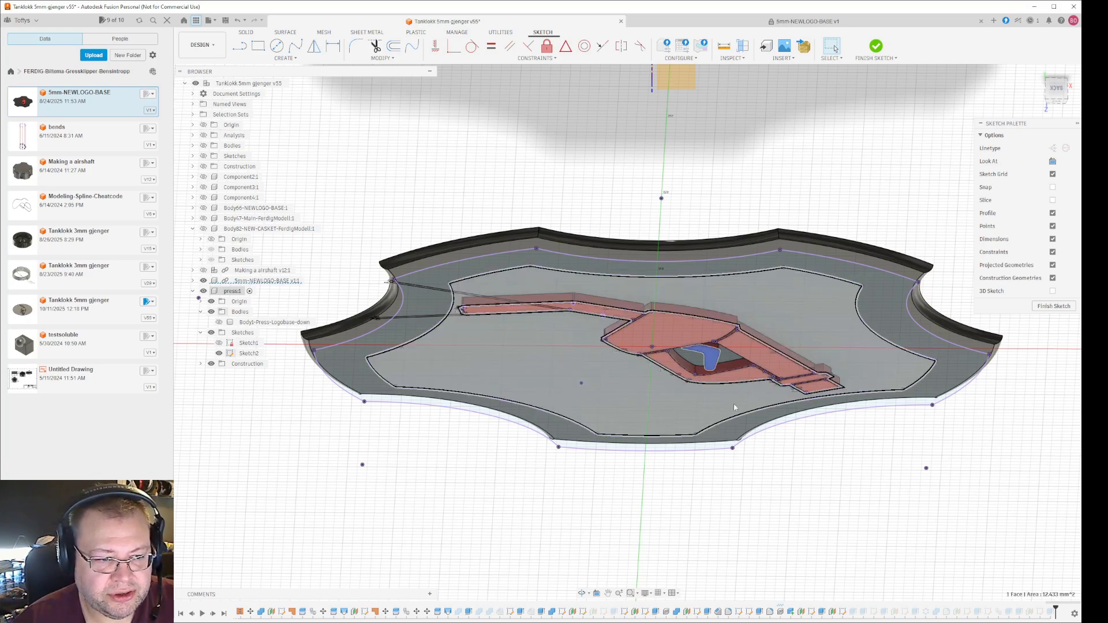
key(p)
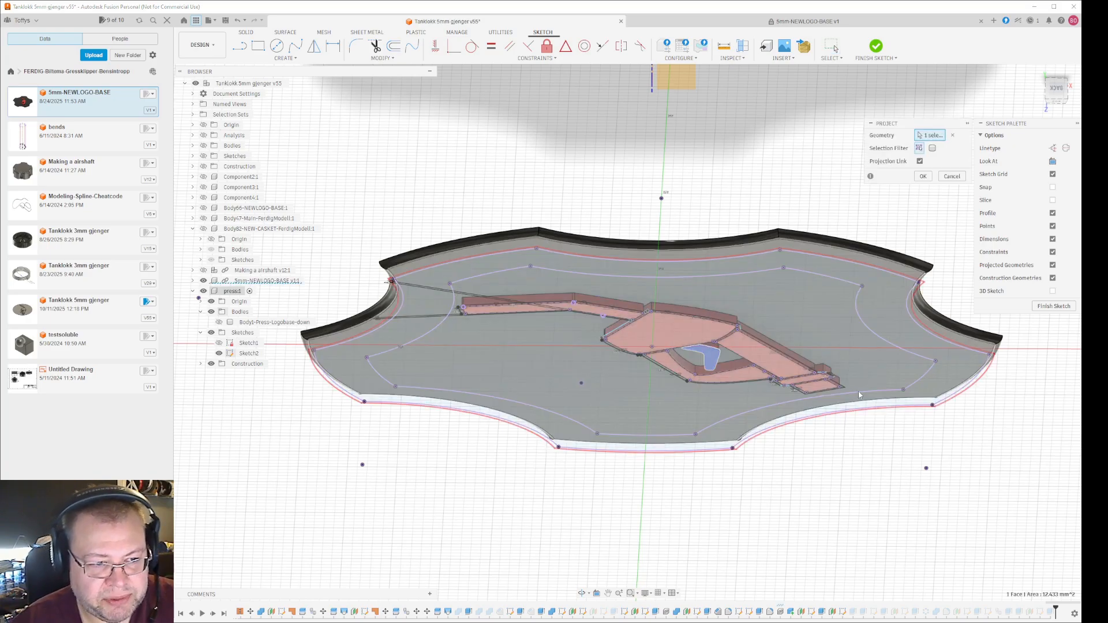
click(1052, 148)
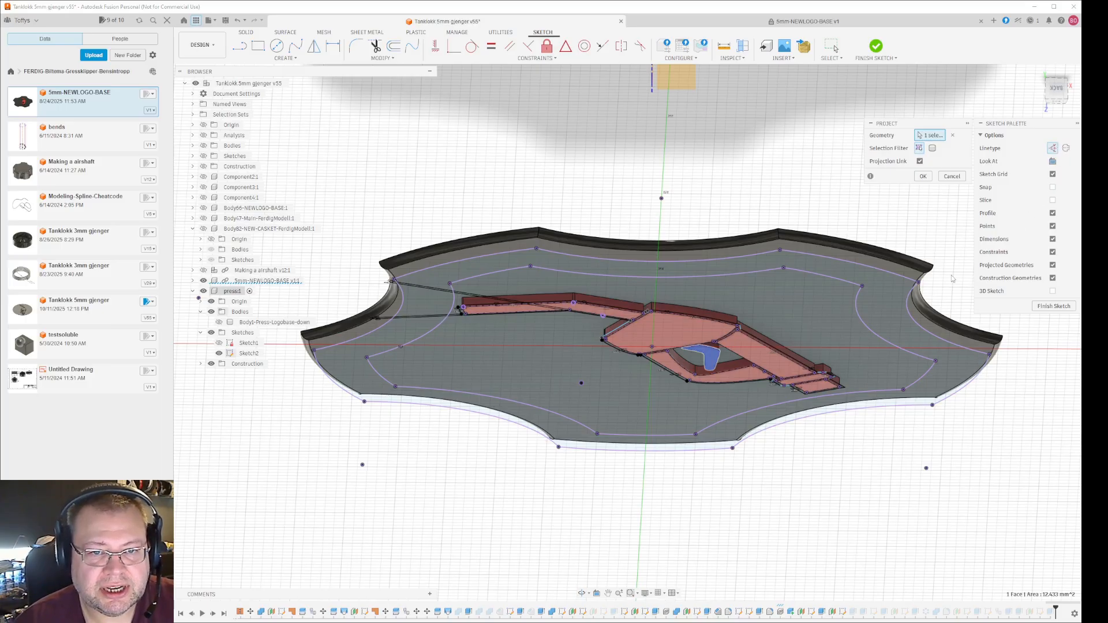
click(923, 176)
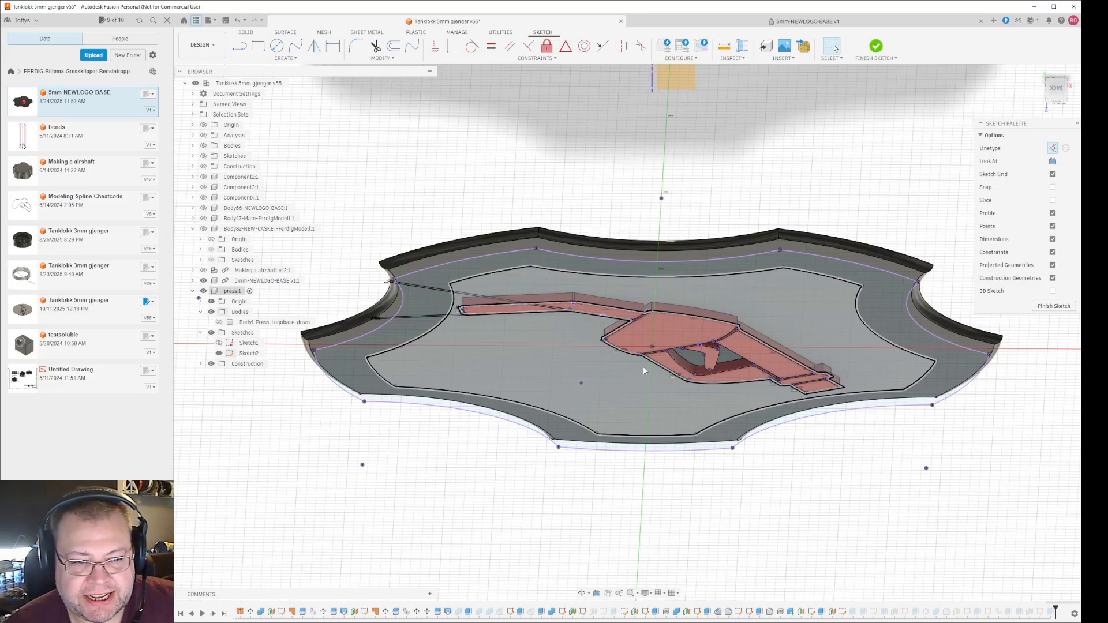
click(657, 373)
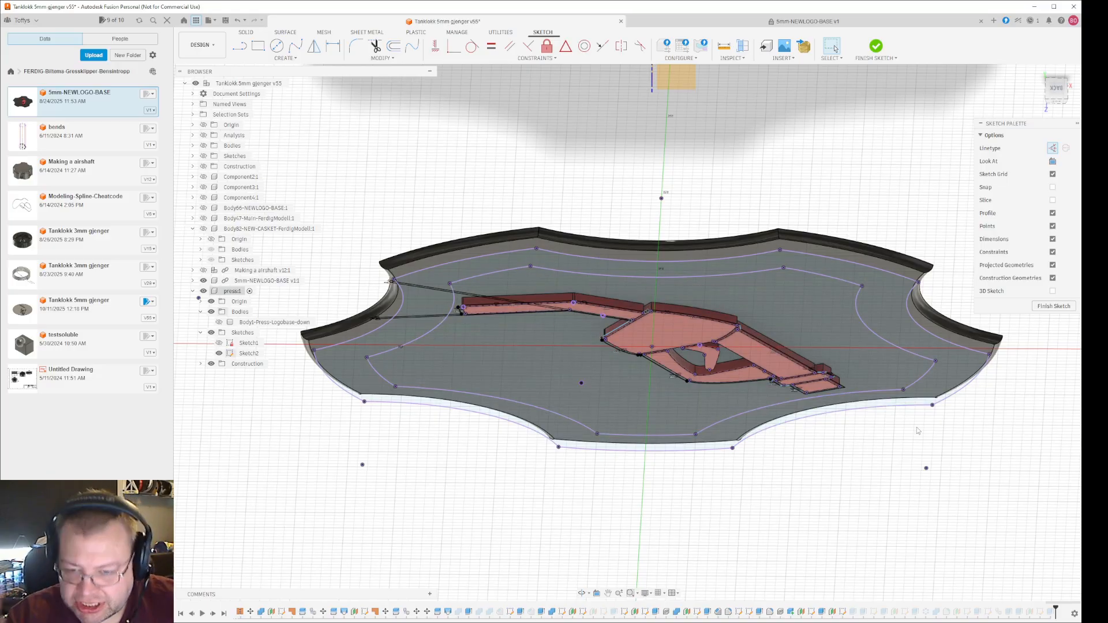